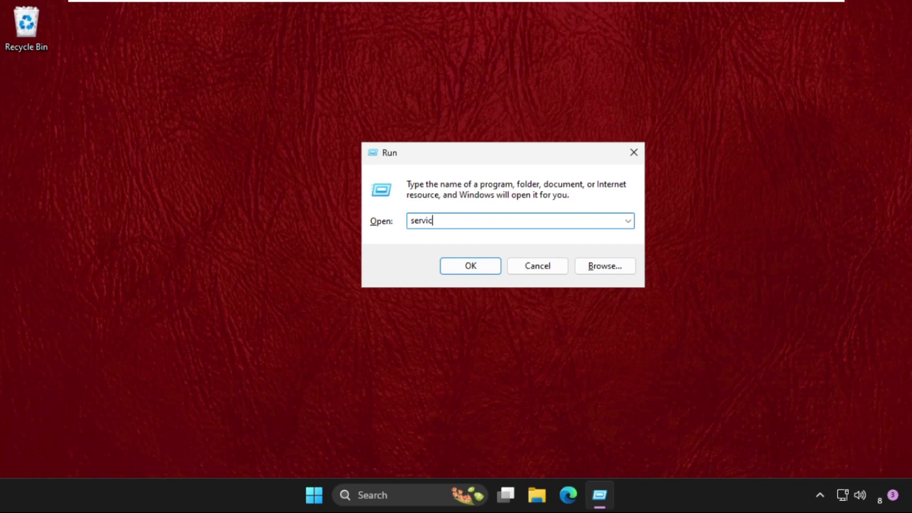
Open the Windows Services console from the Run dialog.
{"action": "type", "text": "c"}
{"action": "left_click", "coordinate": [478, 266]}
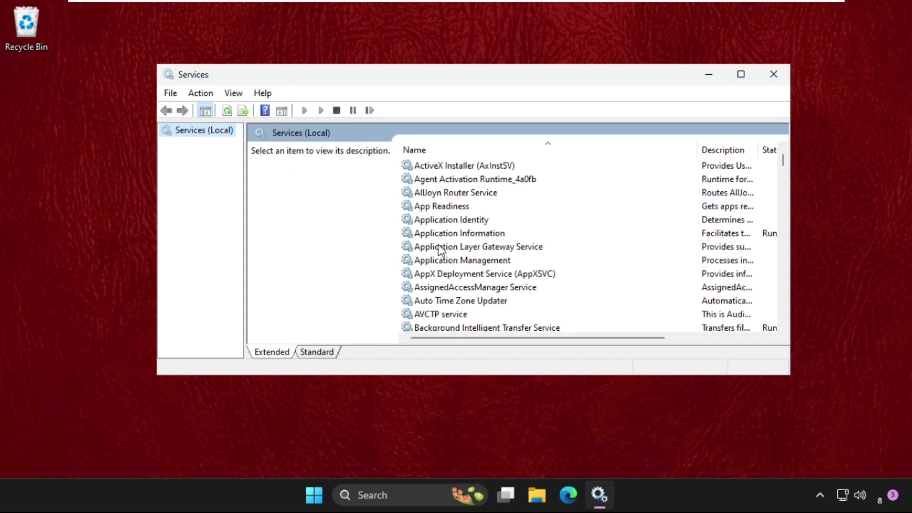
Find and select the WLAN AutoConfig service in the local services list.
{"action": "left_click", "coordinate": [412, 179]}
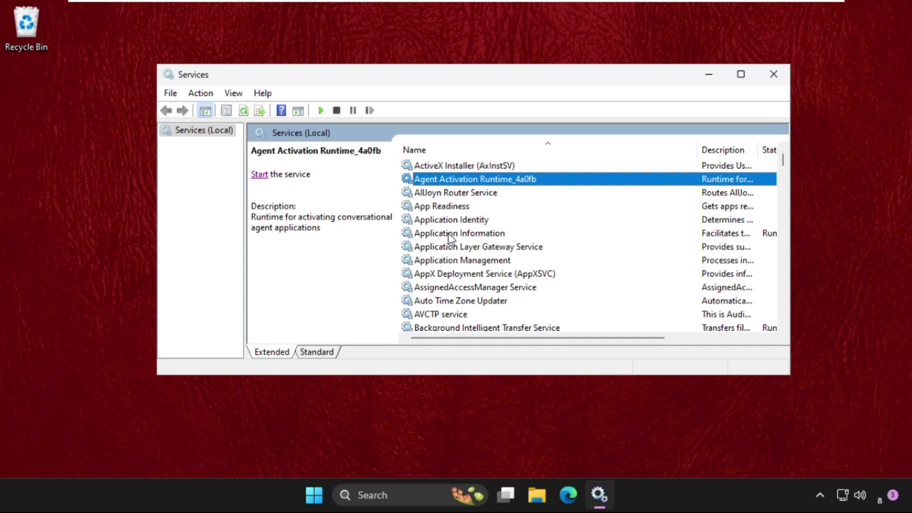
{"action": "key", "text": "w"}
{"action": "key", "text": "w"}
{"action": "key", "text": "w"}
{"action": "key", "text": "Down"}
{"action": "key", "text": "Down"}
{"action": "key", "text": "Down"}
{"action": "key", "text": "Down"}
{"action": "key", "text": "Down"}
{"action": "key", "text": "Down"}
{"action": "key", "text": "Down"}
{"action": "key", "text": "Down"}
{"action": "key", "text": "Down"}
{"action": "key", "text": "Down"}
{"action": "key", "text": "Down"}
{"action": "key", "text": "Down"}
{"action": "key", "text": "Down"}
{"action": "key", "text": "Down"}
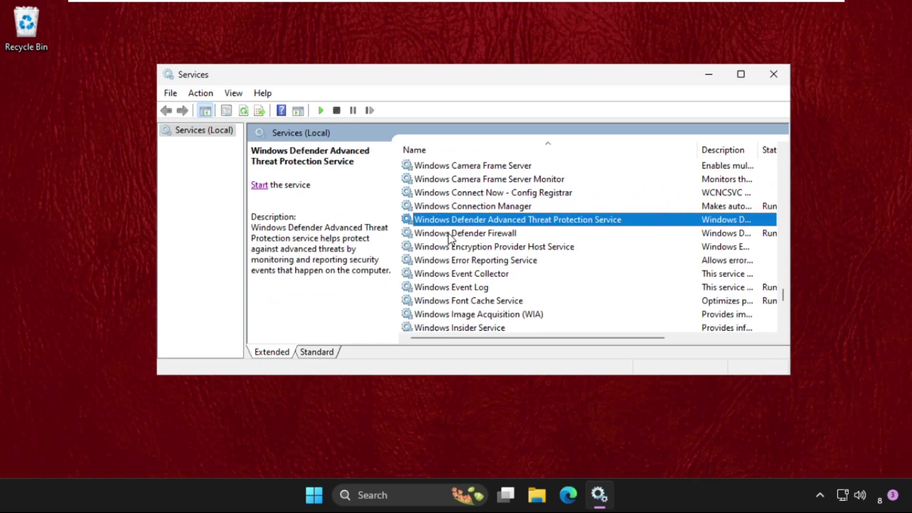
{"action": "key", "text": "Down"}
{"action": "key", "text": "Down"}
{"action": "key", "text": "Down"}
{"action": "key", "text": "Down"}
{"action": "key", "text": "Down"}
{"action": "key", "text": "Down"}
{"action": "key", "text": "Down"}
{"action": "key", "text": "Down"}
{"action": "key", "text": "Down"}
{"action": "key", "text": "Down"}
{"action": "key", "text": "Down"}
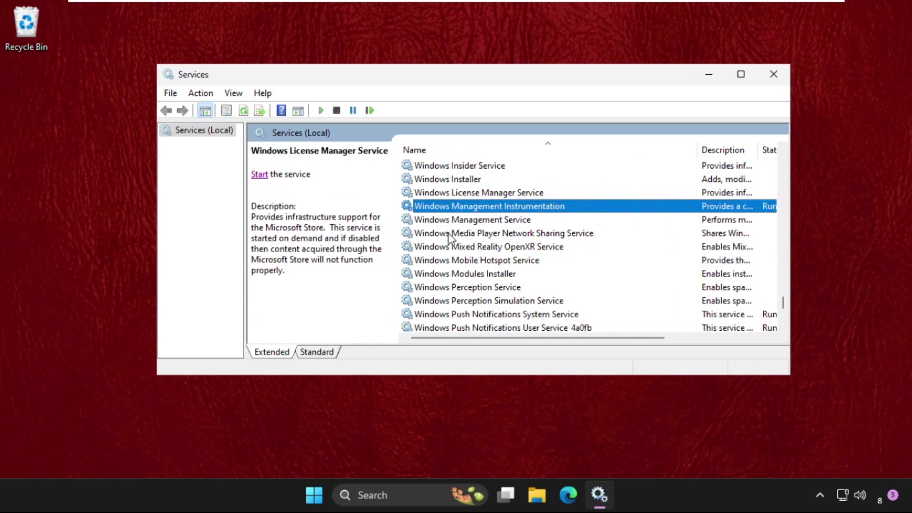
{"action": "key", "text": "Down"}
{"action": "key", "text": "Down"}
{"action": "key", "text": "Down"}
{"action": "key", "text": "Down"}
{"action": "key", "text": "Down"}
{"action": "key", "text": "Down"}
{"action": "key", "text": "Down"}
{"action": "key", "text": "Down"}
{"action": "key", "text": "Down"}
{"action": "key", "text": "Down"}
{"action": "key", "text": "Down"}
{"action": "key", "text": "Down"}
{"action": "key", "text": "Down"}
{"action": "key", "text": "Down"}
{"action": "key", "text": "Down"}
{"action": "key", "text": "Down"}
{"action": "scroll", "coordinate": [451, 238], "scroll_direction": "down", "scroll_amount": 2}
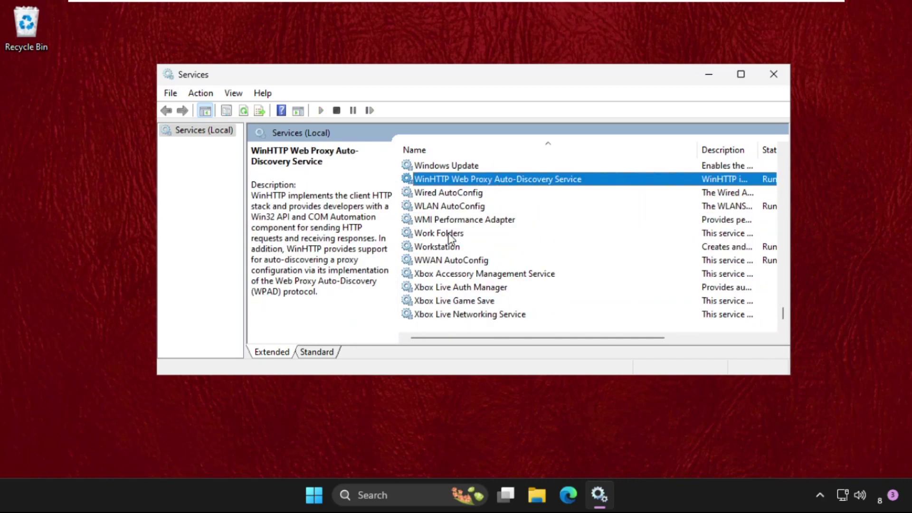
{"action": "scroll", "coordinate": [450, 237], "scroll_direction": "up", "scroll_amount": 2}
{"action": "scroll", "coordinate": [450, 239], "scroll_direction": "down", "scroll_amount": 1}
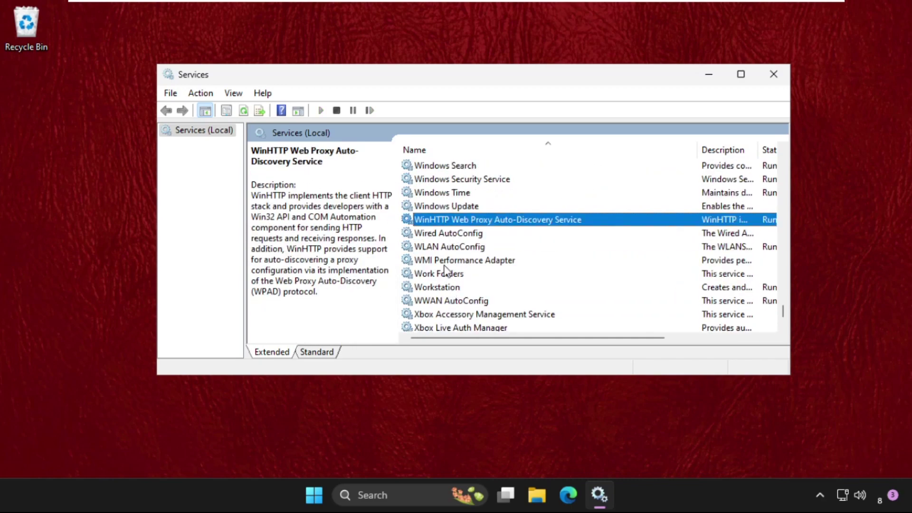
{"action": "left_click", "coordinate": [446, 246]}
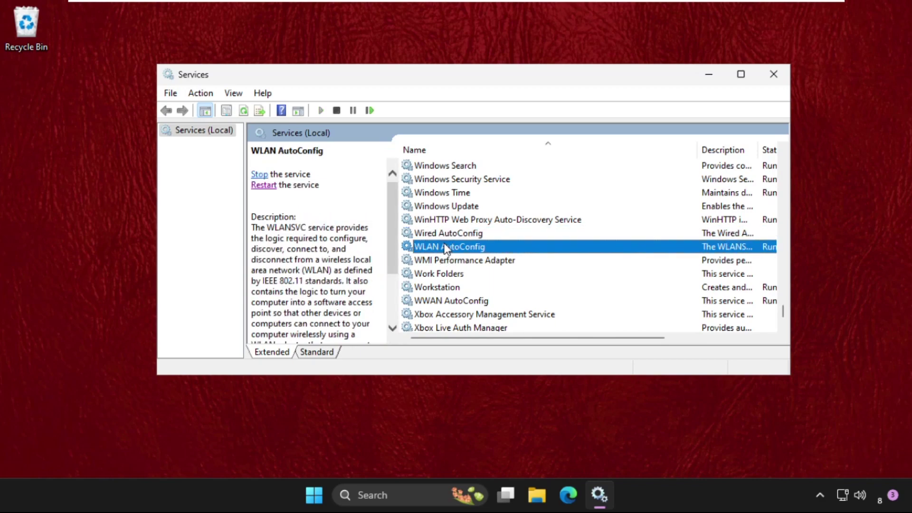
Set the WLAN AutoConfig service's startup type to Automatic, apply it, and restart the service.
{"action": "right_click", "coordinate": [455, 247]}
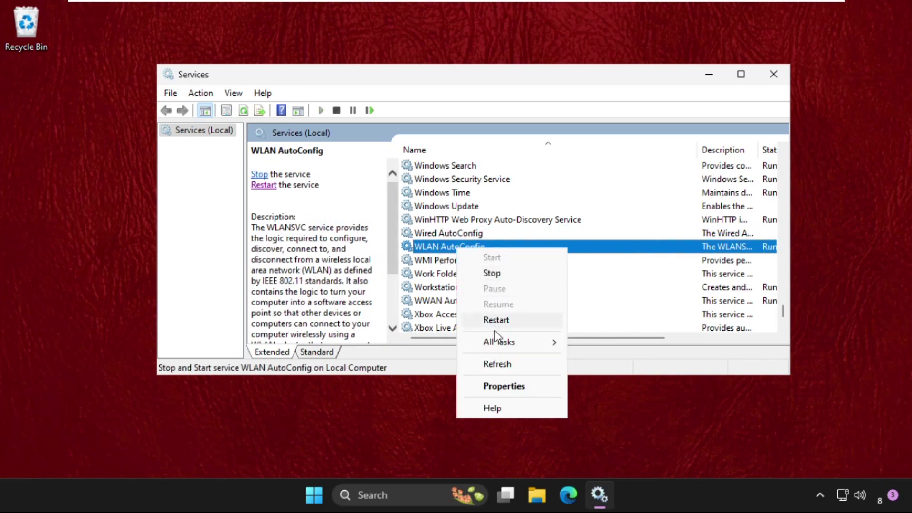
{"action": "left_click", "coordinate": [494, 387]}
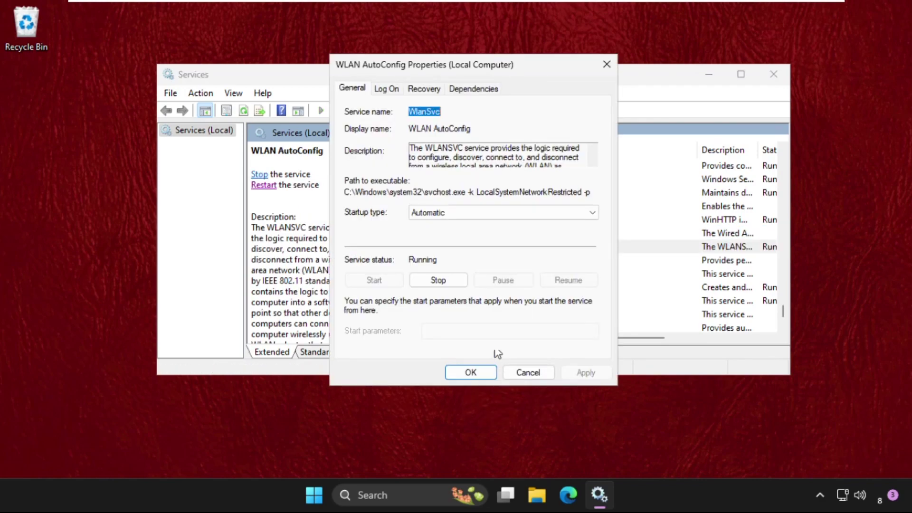
{"action": "left_click", "coordinate": [470, 213]}
{"action": "left_click", "coordinate": [437, 237]}
{"action": "left_click", "coordinate": [579, 372]}
{"action": "left_click", "coordinate": [461, 374]}
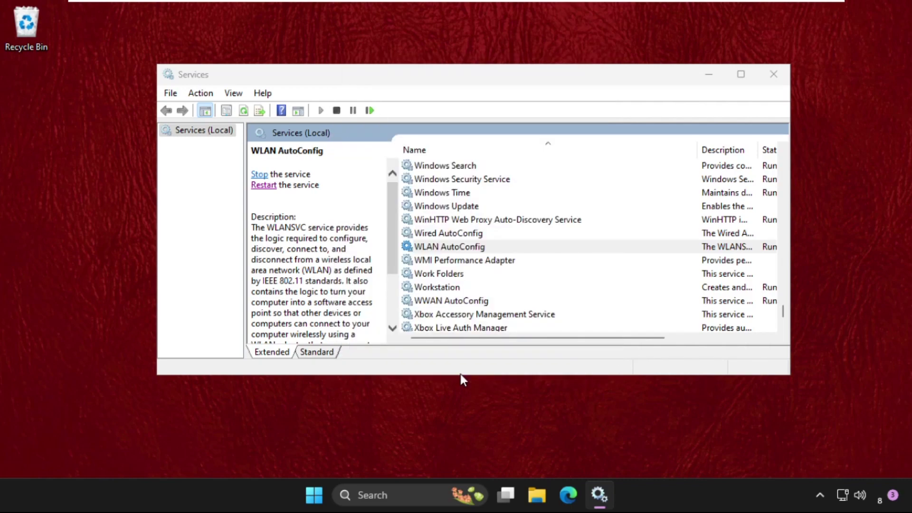
{"action": "left_click", "coordinate": [264, 185]}
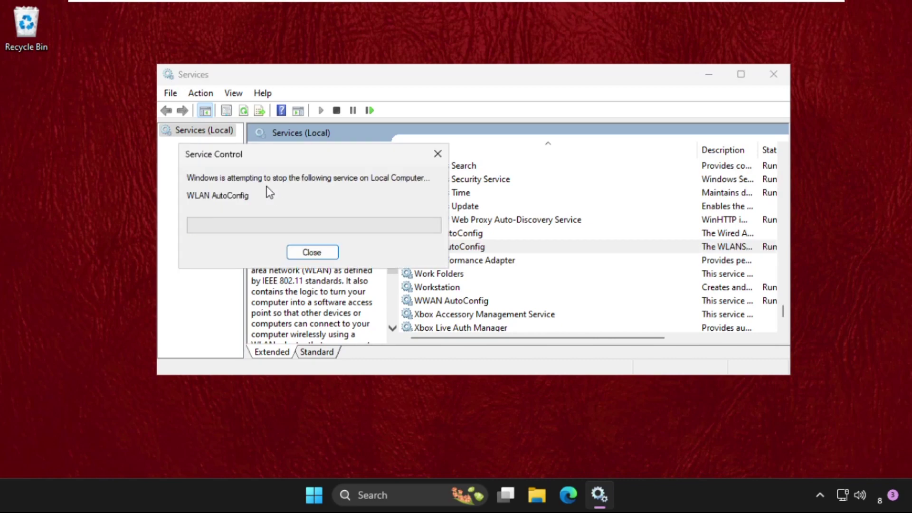
{"action": "left_click", "coordinate": [312, 252]}
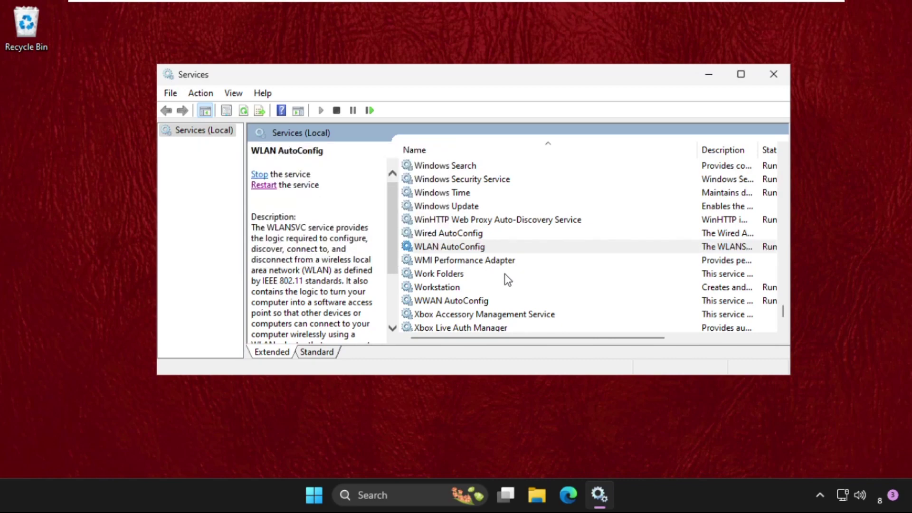
Restart the WWAN AutoConfig service and set its startup type to Automatic.
{"action": "left_click", "coordinate": [447, 301]}
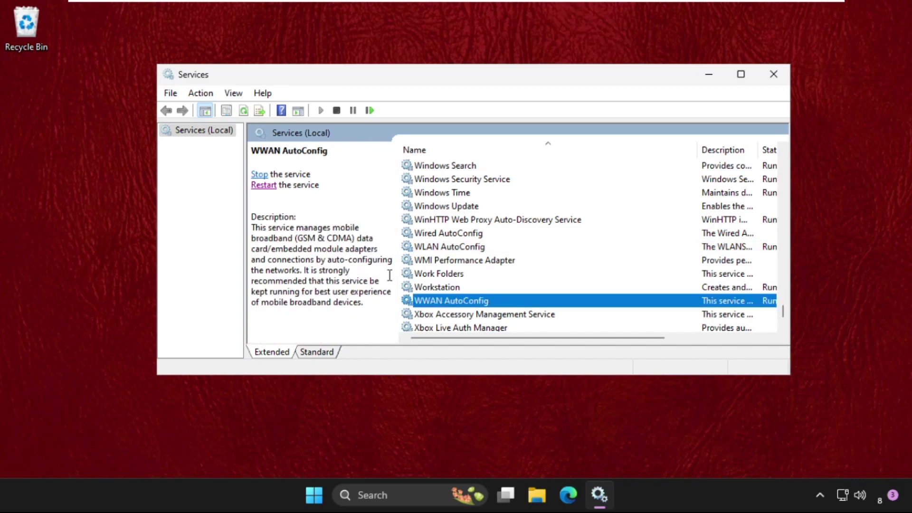
{"action": "left_click", "coordinate": [270, 185]}
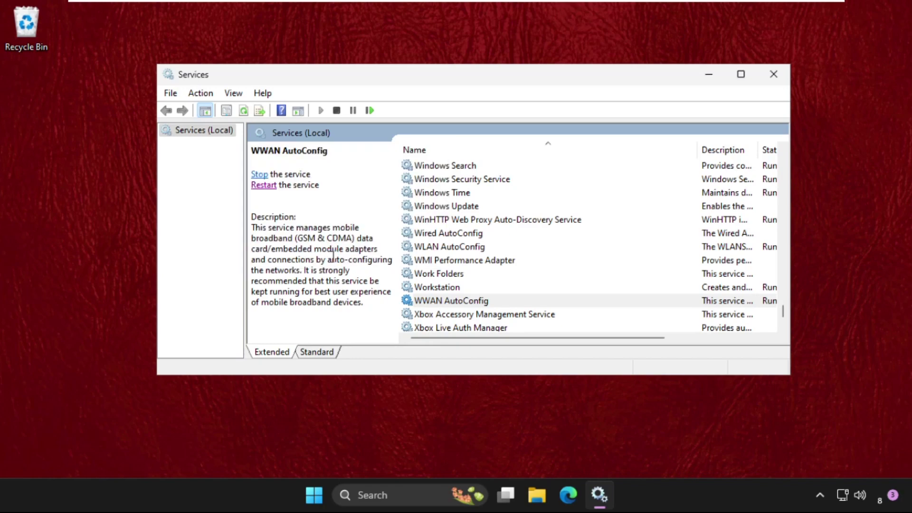
{"action": "right_click", "coordinate": [453, 304]}
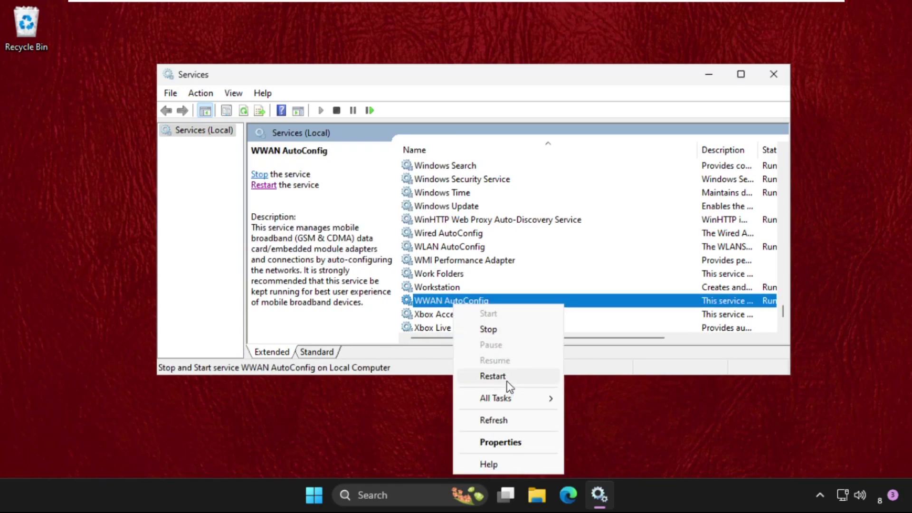
{"action": "left_click", "coordinate": [500, 442]}
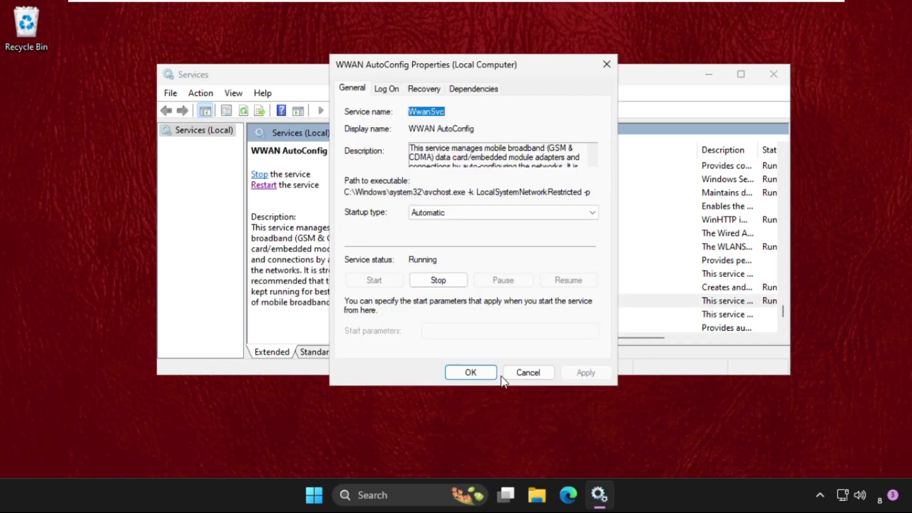
{"action": "left_click", "coordinate": [430, 214]}
{"action": "left_click", "coordinate": [470, 235]}
{"action": "left_click", "coordinate": [581, 372]}
{"action": "left_click", "coordinate": [465, 373]}
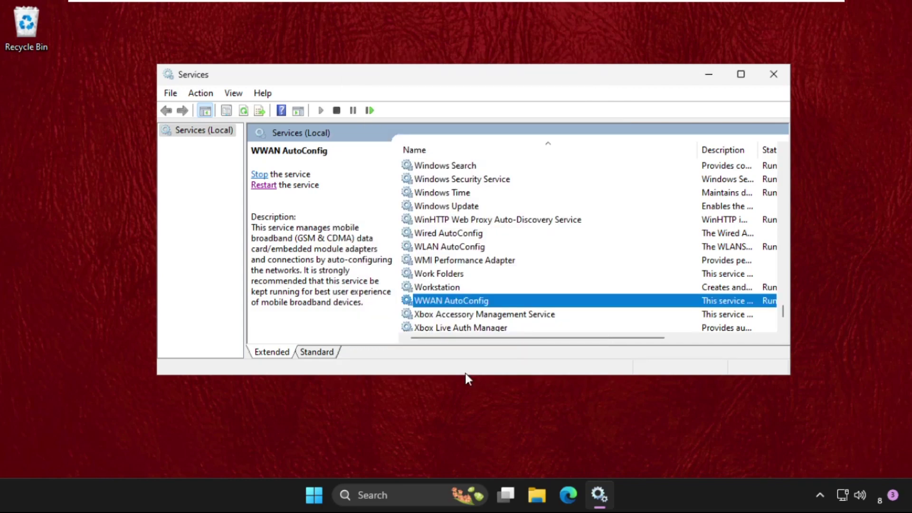
Close the Services window and open Task Manager through a search for "task manager".
{"action": "left_click", "coordinate": [774, 75]}
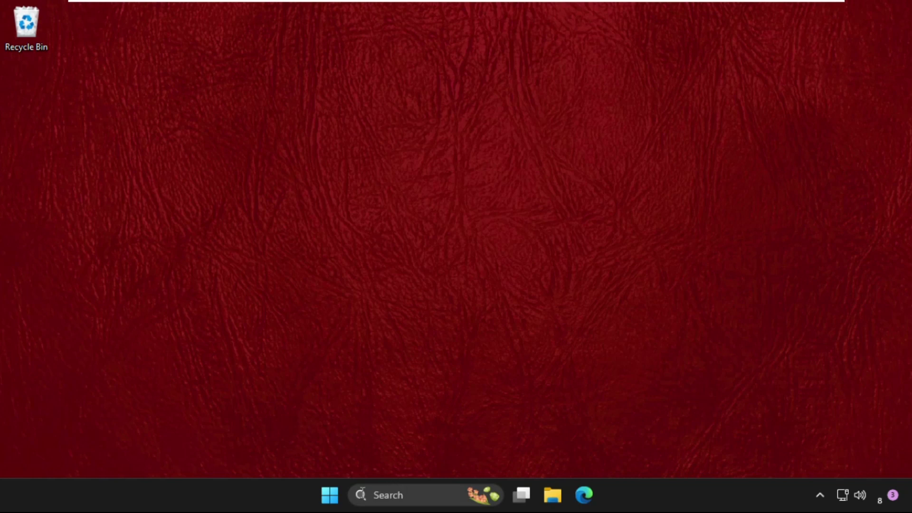
{"action": "left_click", "coordinate": [380, 494]}
{"action": "type", "text": "task mana"}
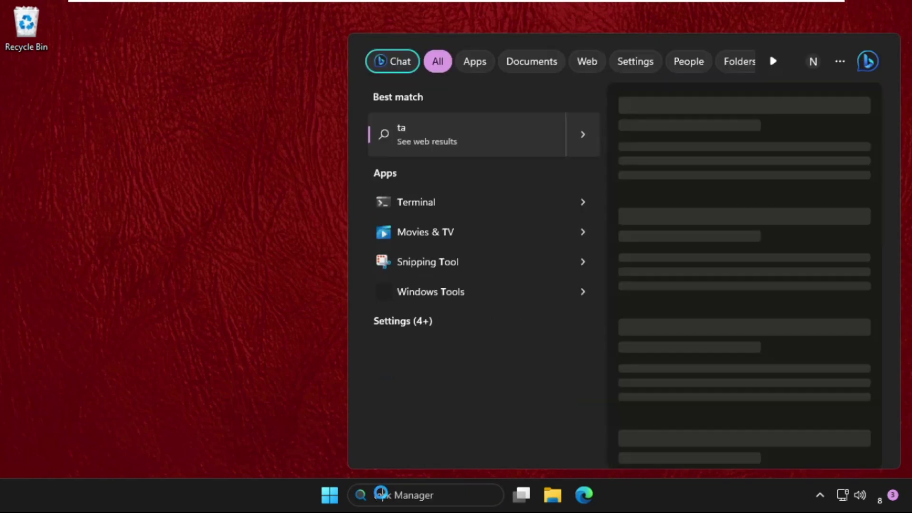
{"action": "type", "text": "ger"}
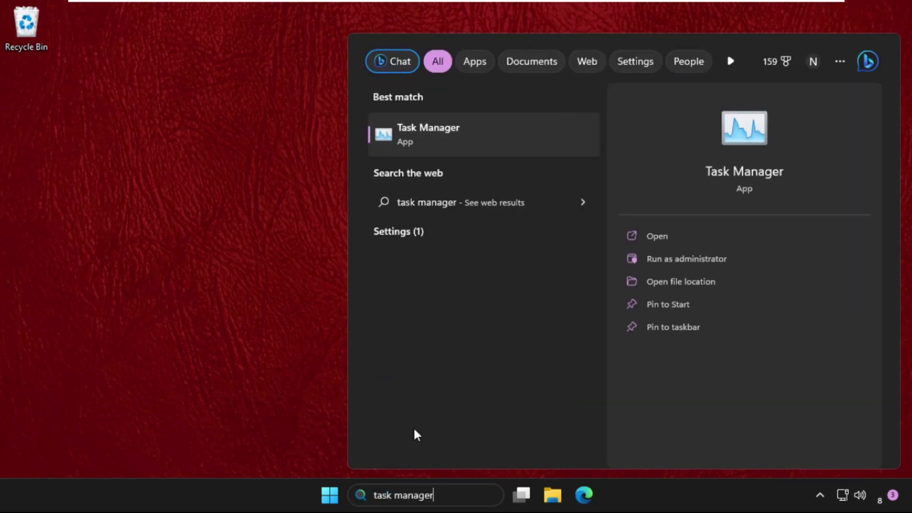
{"action": "left_click", "coordinate": [408, 135]}
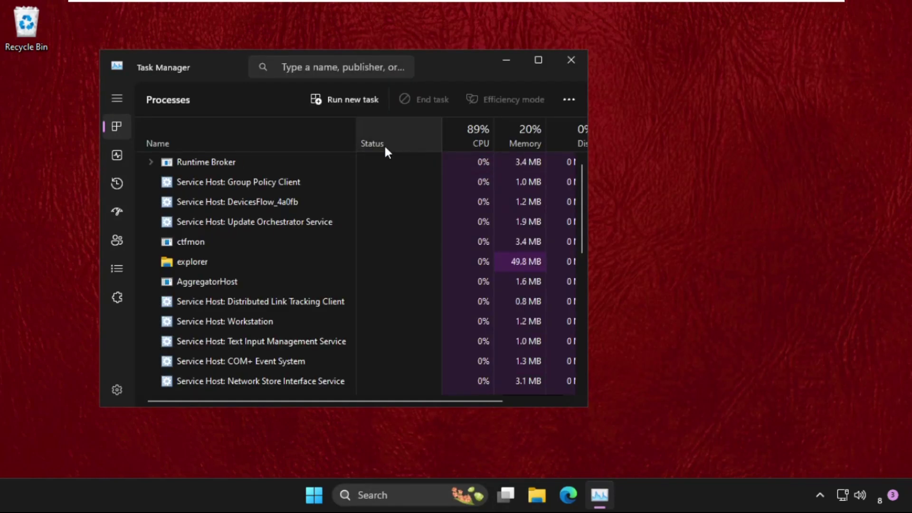
{"action": "left_click_drag", "start_coordinate": [377, 82], "coordinate": [627, 77]}
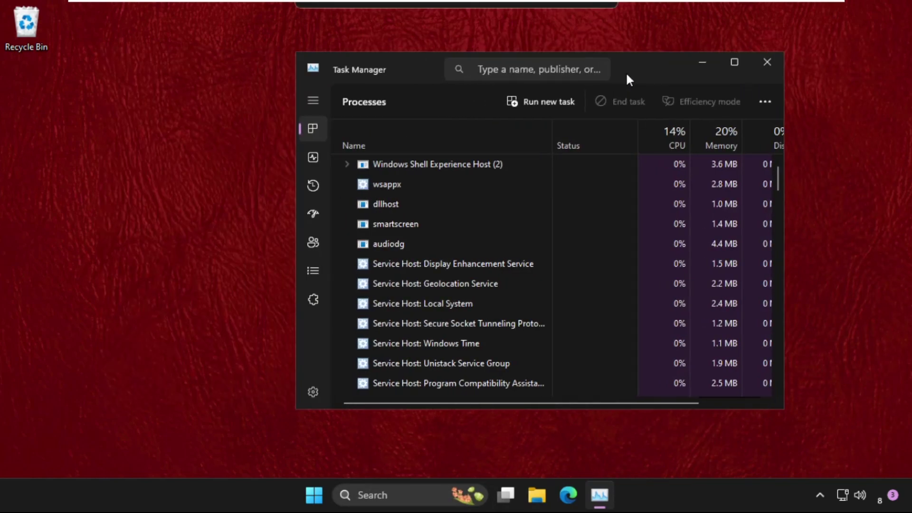
Start creating a new task in Task Manager and browse to the System32 folder inside Windows on Local Disk (C:).
{"action": "left_click", "coordinate": [539, 103]}
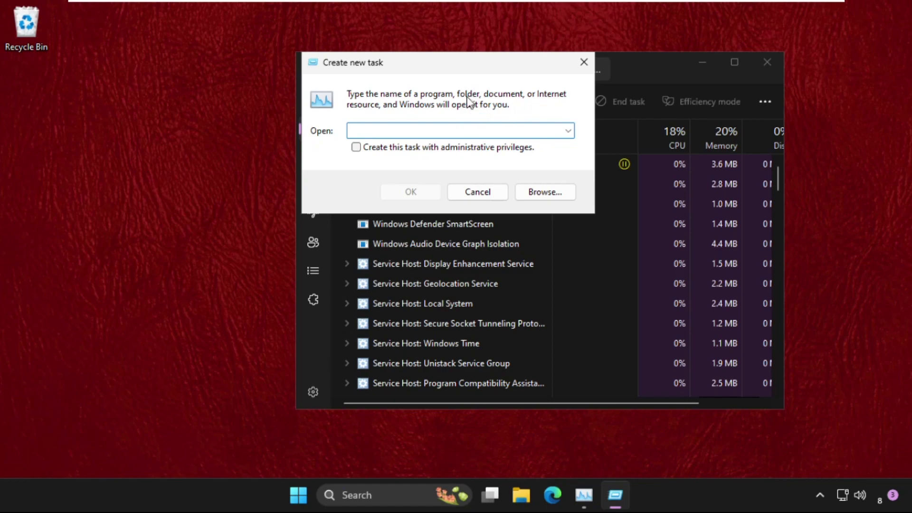
{"action": "left_click", "coordinate": [544, 191]}
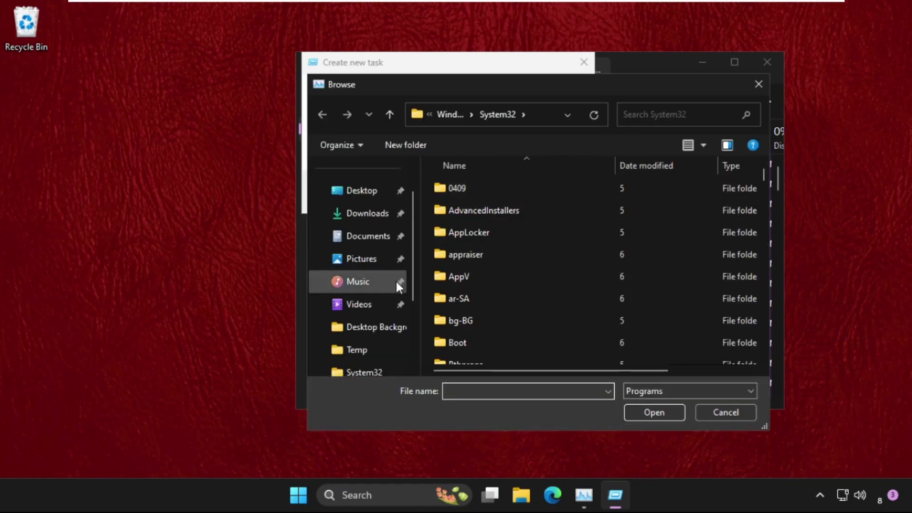
{"action": "scroll", "coordinate": [372, 268], "scroll_direction": "down", "scroll_amount": 2}
{"action": "left_click", "coordinate": [363, 306]}
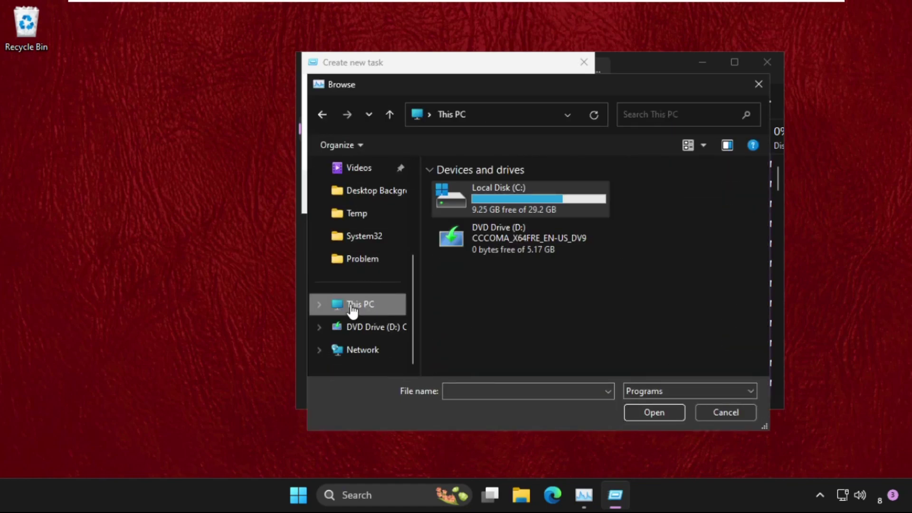
{"action": "double_click", "coordinate": [507, 194]}
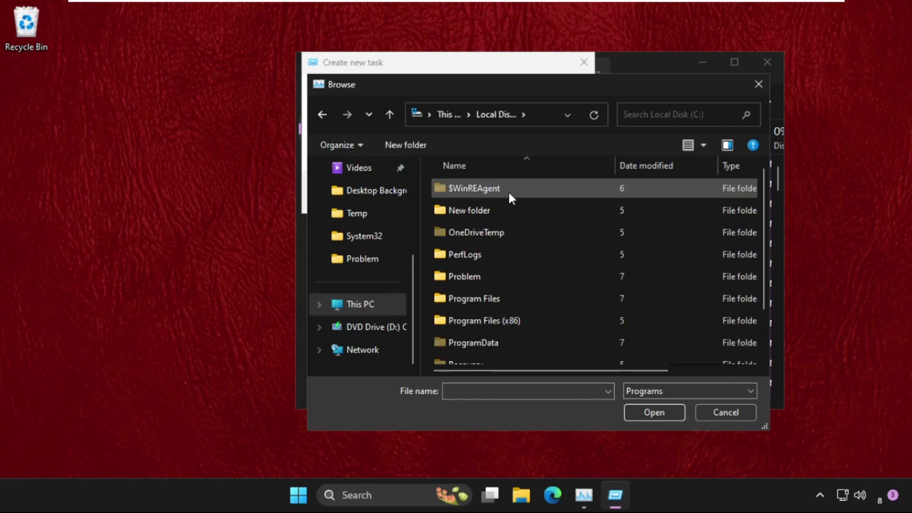
{"action": "scroll", "coordinate": [503, 209], "scroll_direction": "down", "scroll_amount": 2}
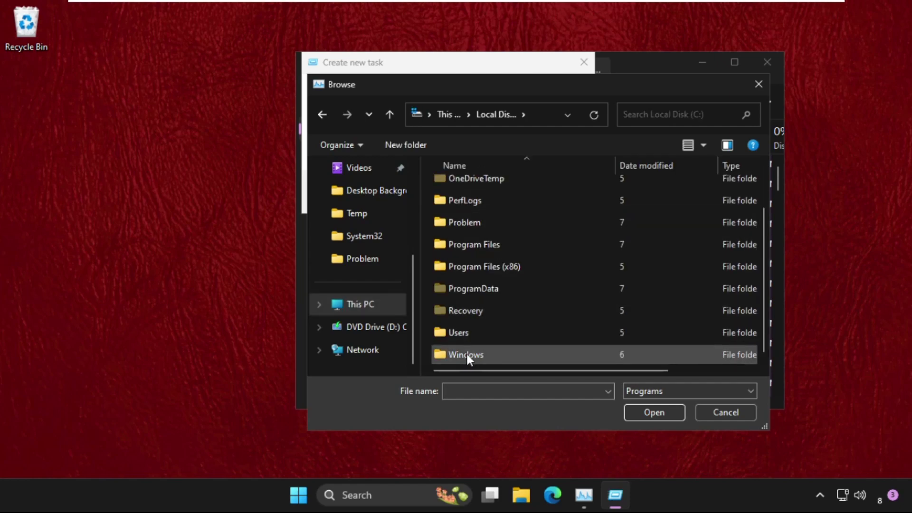
{"action": "left_click", "coordinate": [484, 360]}
{"action": "double_click", "coordinate": [483, 358]}
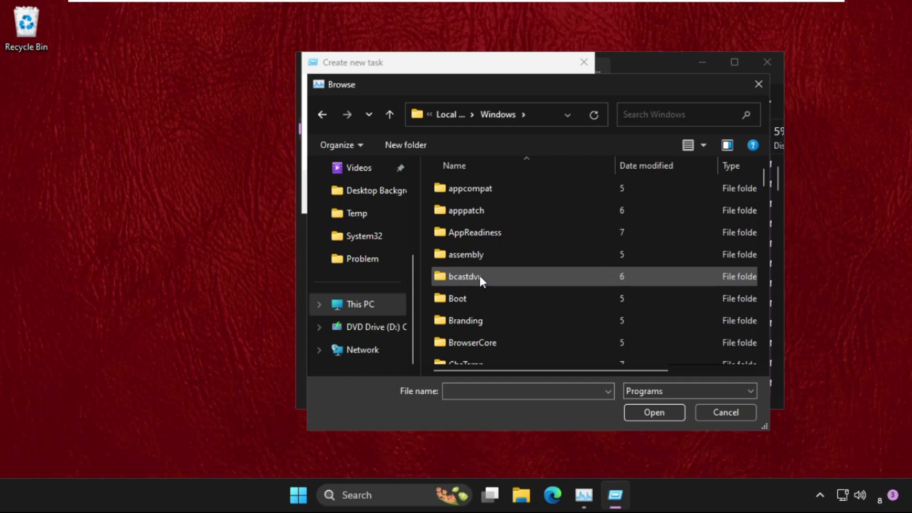
{"action": "scroll", "coordinate": [480, 277], "scroll_direction": "down", "scroll_amount": 20}
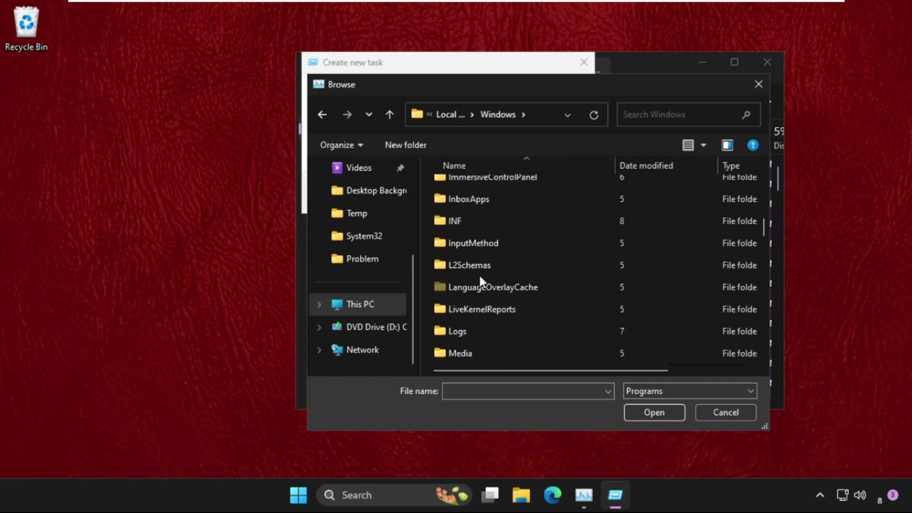
{"action": "scroll", "coordinate": [479, 274], "scroll_direction": "up", "scroll_amount": 3}
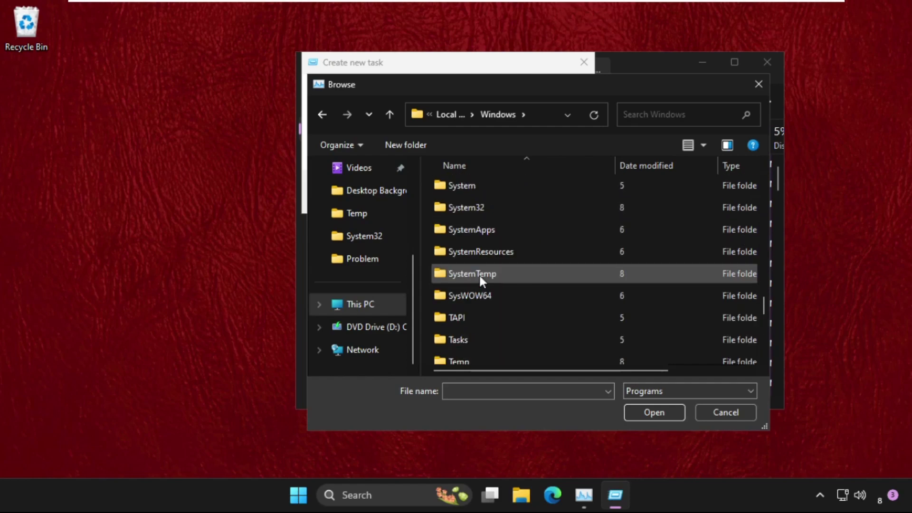
{"action": "double_click", "coordinate": [488, 206]}
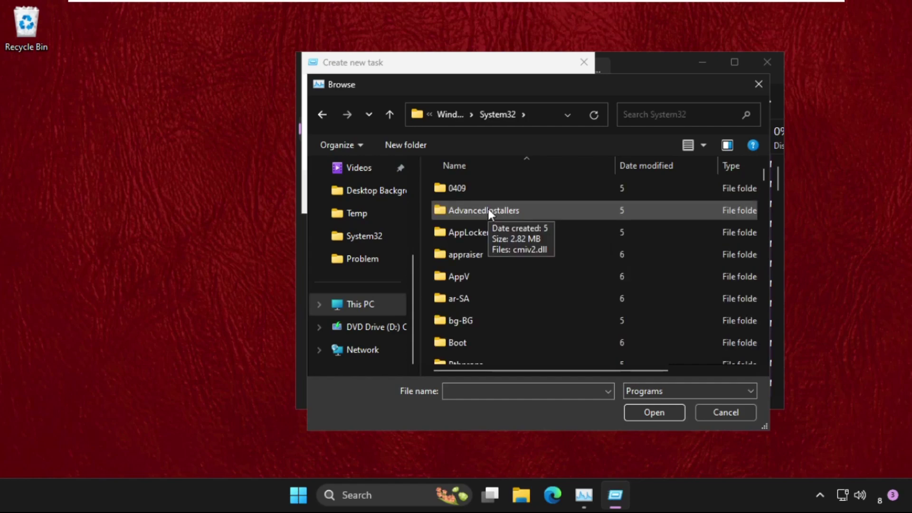
Choose cmd from the System32 folder as the new task and run it with administrative privileges.
{"action": "scroll", "coordinate": [488, 210], "scroll_direction": "down", "scroll_amount": 5}
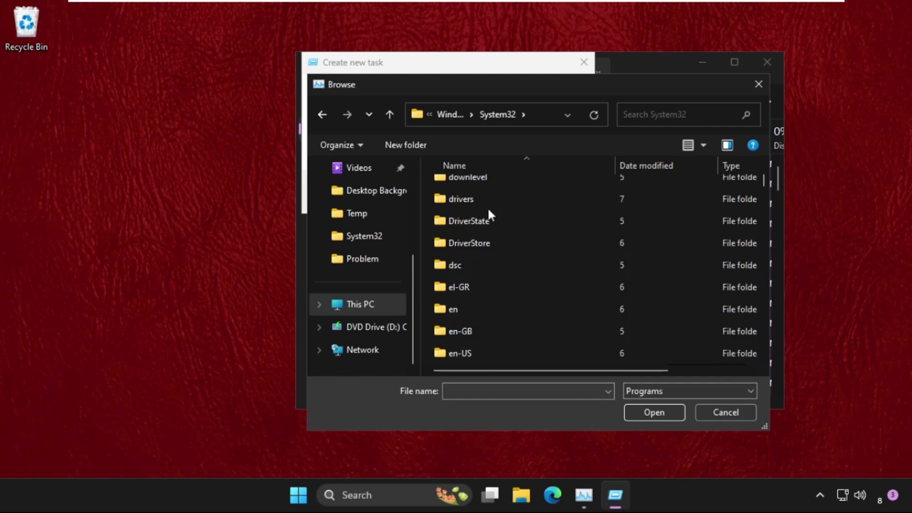
{"action": "type", "text": "che"}
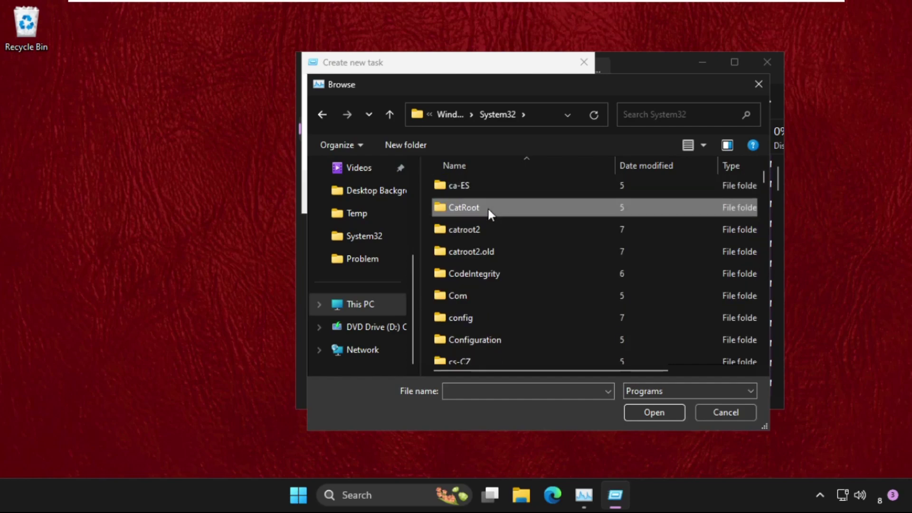
{"action": "key", "text": "Down"}
{"action": "scroll", "coordinate": [487, 207], "scroll_direction": "down", "scroll_amount": 7}
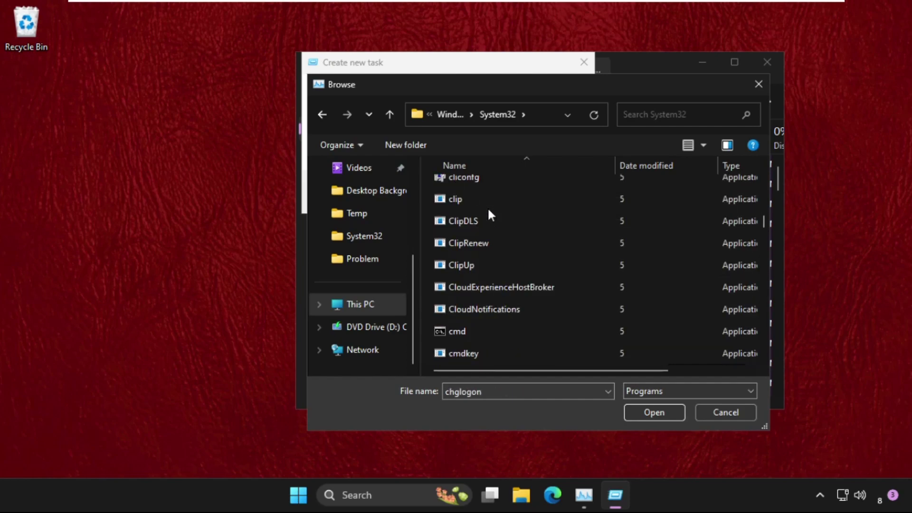
{"action": "scroll", "coordinate": [478, 221], "scroll_direction": "up", "scroll_amount": 1}
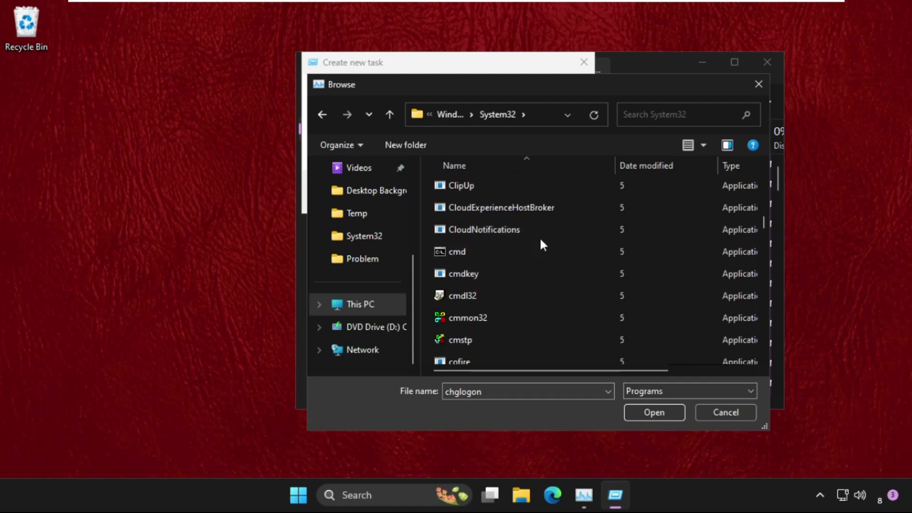
{"action": "left_click", "coordinate": [505, 252]}
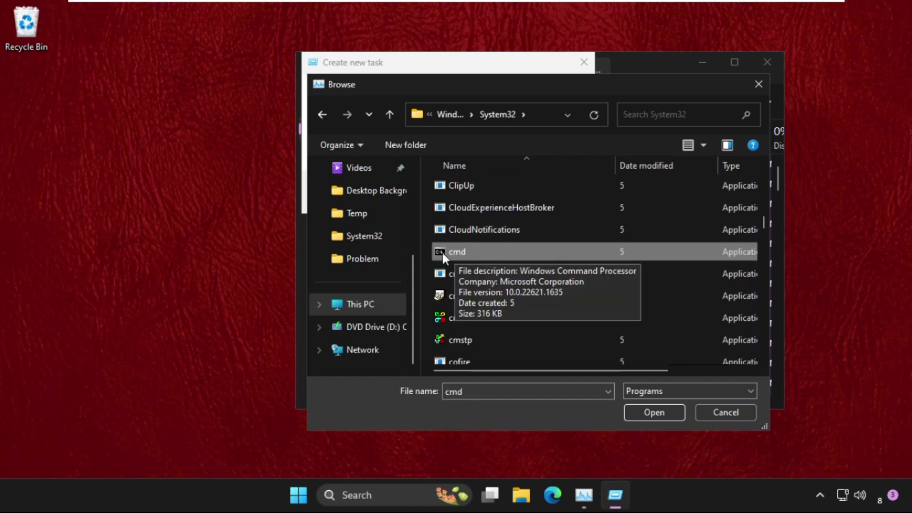
{"action": "left_click", "coordinate": [655, 412]}
{"action": "left_click", "coordinate": [369, 147]}
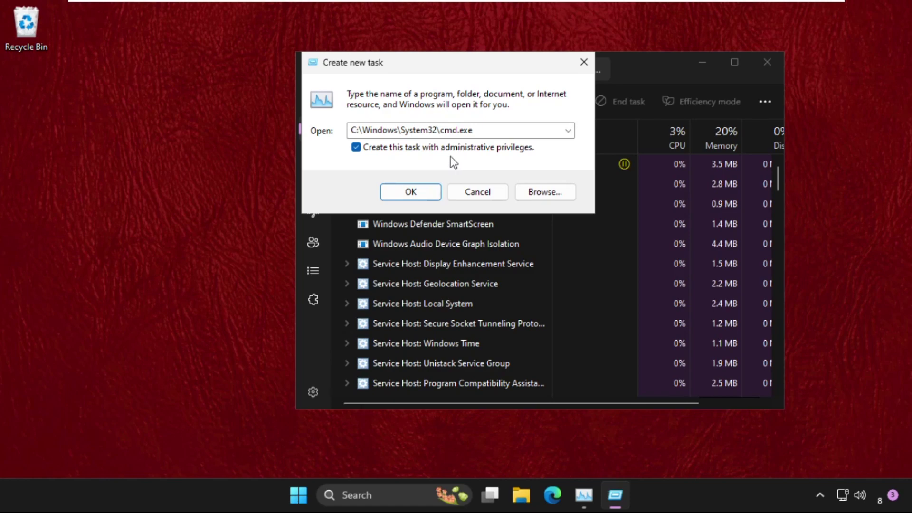
{"action": "left_click", "coordinate": [416, 196]}
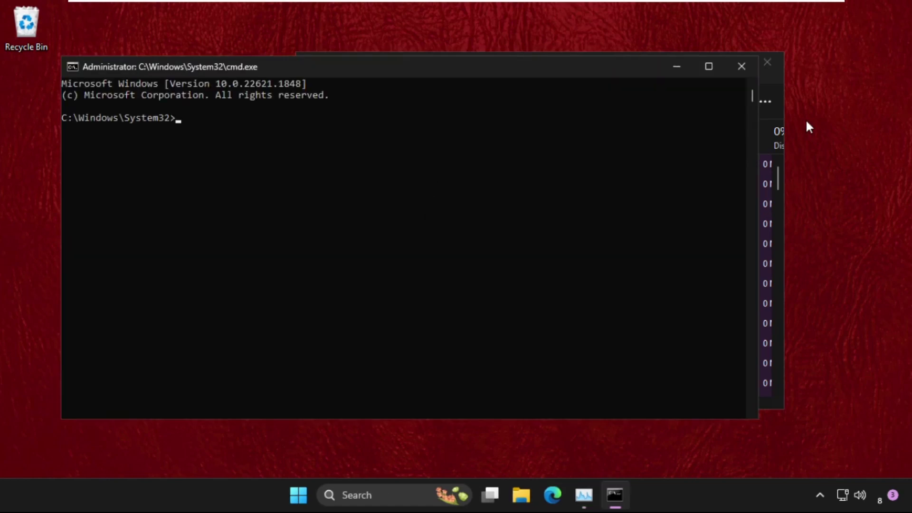
Close Task Manager, leaving the Command Prompt window reduced in size and moved higher on the desktop.
{"action": "left_click", "coordinate": [777, 62]}
{"action": "left_click_drag", "start_coordinate": [61, 56], "coordinate": [224, 149]}
{"action": "left_click_drag", "start_coordinate": [371, 152], "coordinate": [370, 94]}
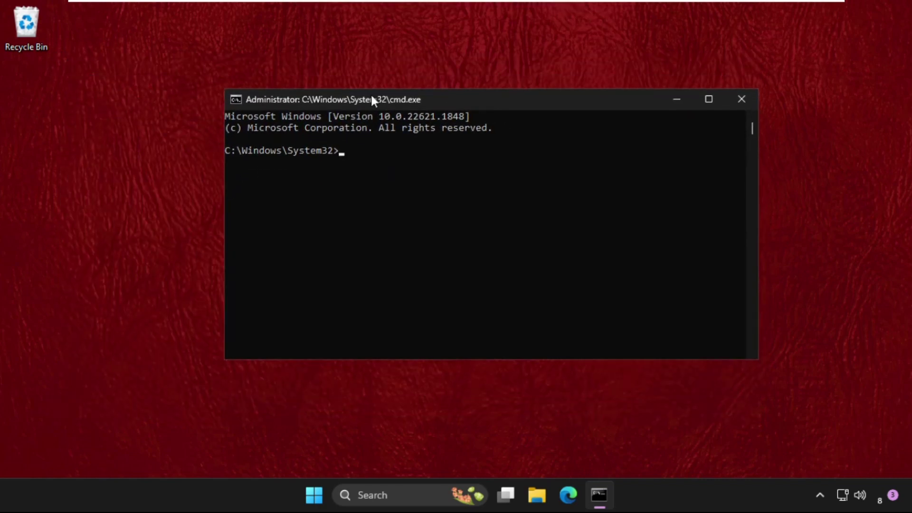
Run the commands "netsh winsock reset" and "netcfg -d" in the Command Prompt.
{"action": "type", "text": "netsh winsock reset"}
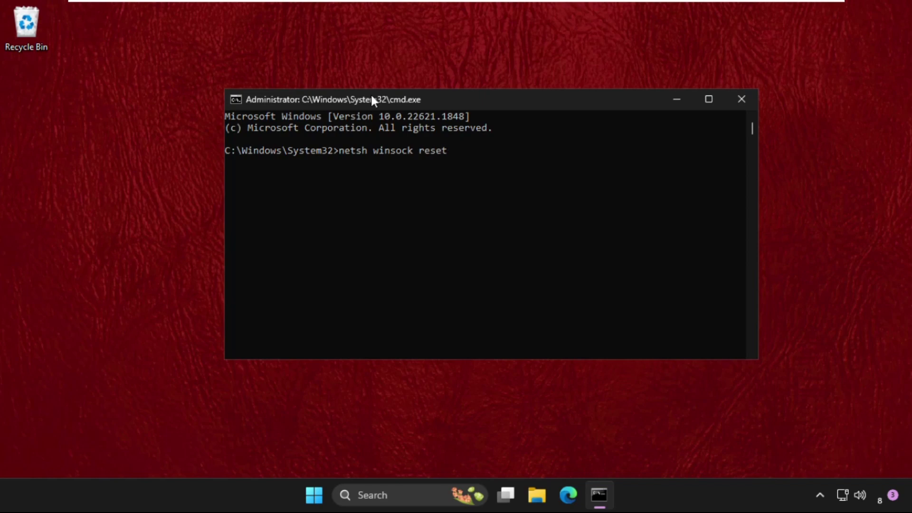
{"action": "key", "text": "Return"}
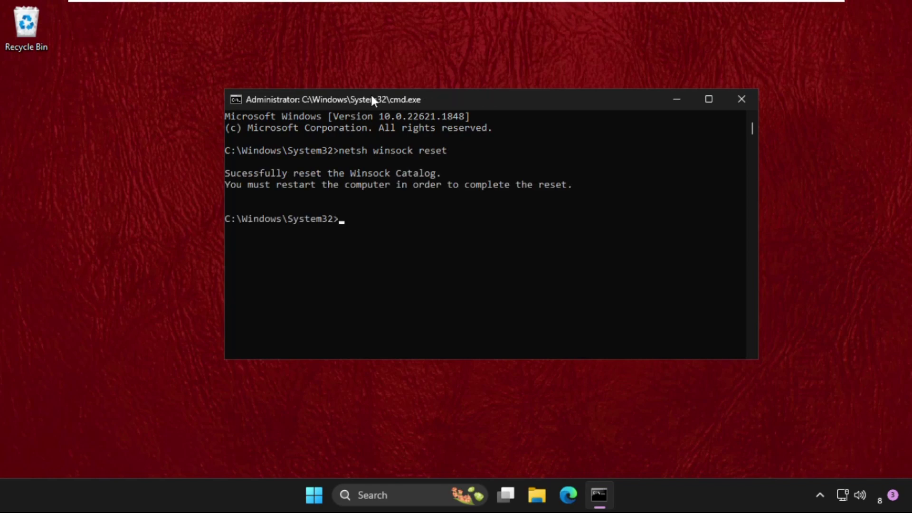
{"action": "type", "text": "netcfg -d"}
{"action": "key", "text": "Return"}
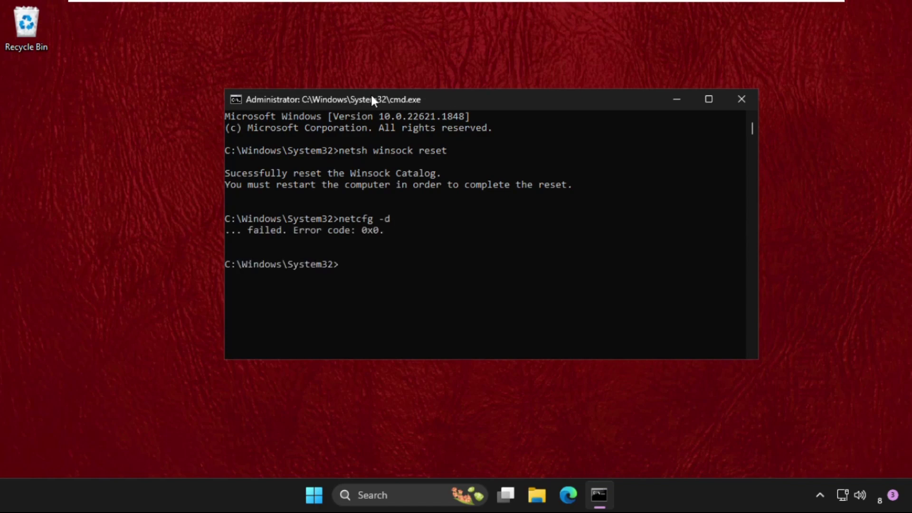
Run "netcfg -c" and close the Command Prompt with the "exit" command.
{"action": "type", "text": "netcfg "}
{"action": "type", "text": "-"}
{"action": "type", "text": "c"}
{"action": "key", "text": "Return"}
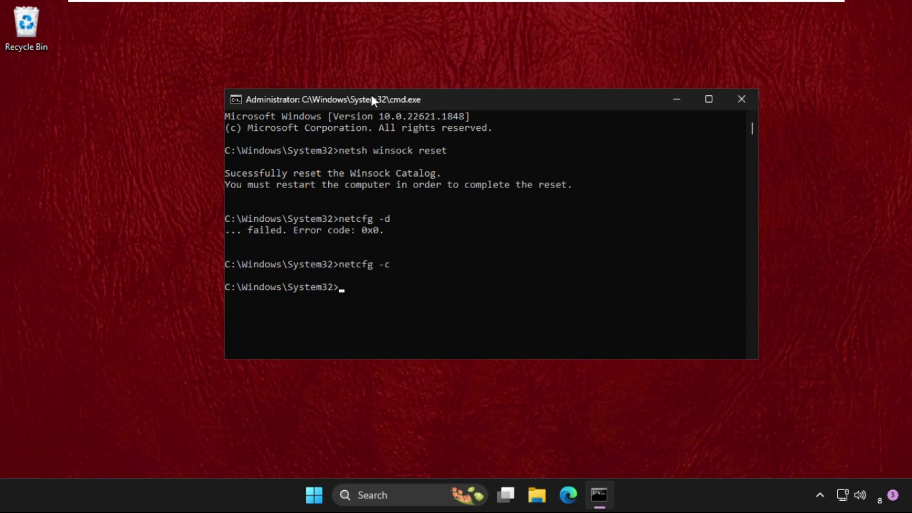
{"action": "type", "text": "exit"}
{"action": "key", "text": "Return"}
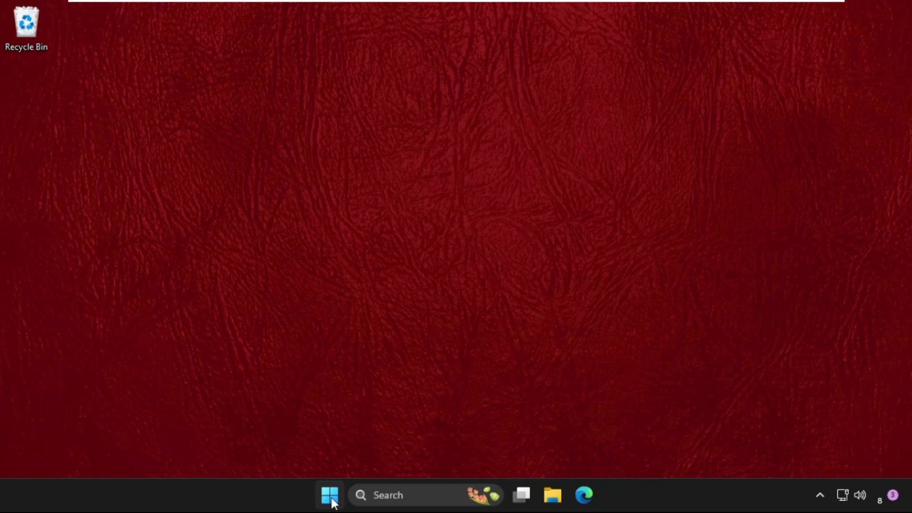
Open Settings through a search for "settings" and go to the Network & internet page.
{"action": "left_click", "coordinate": [400, 495]}
{"action": "type", "text": "settings"}
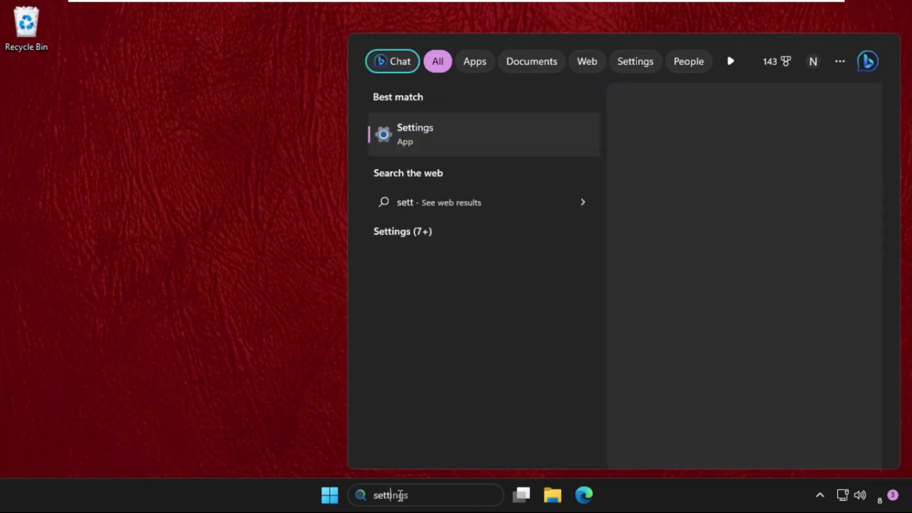
{"action": "left_click", "coordinate": [433, 149]}
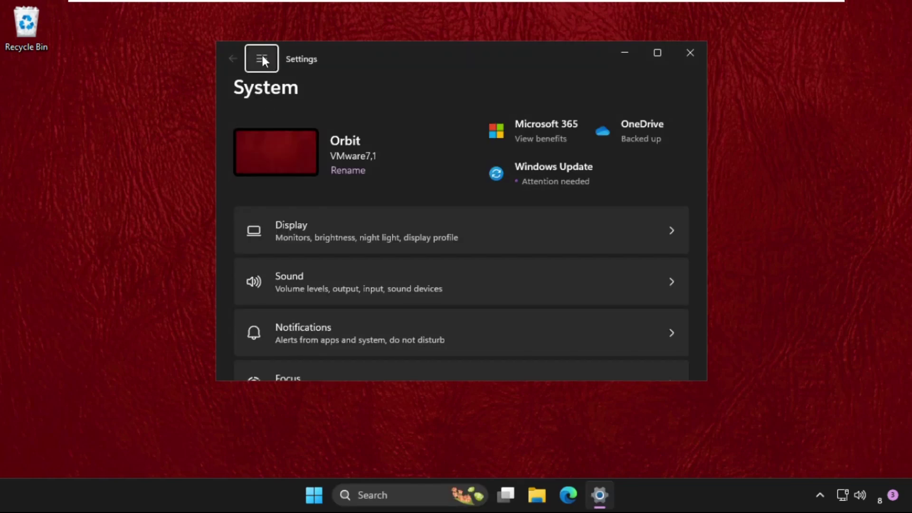
{"action": "left_click", "coordinate": [261, 59]}
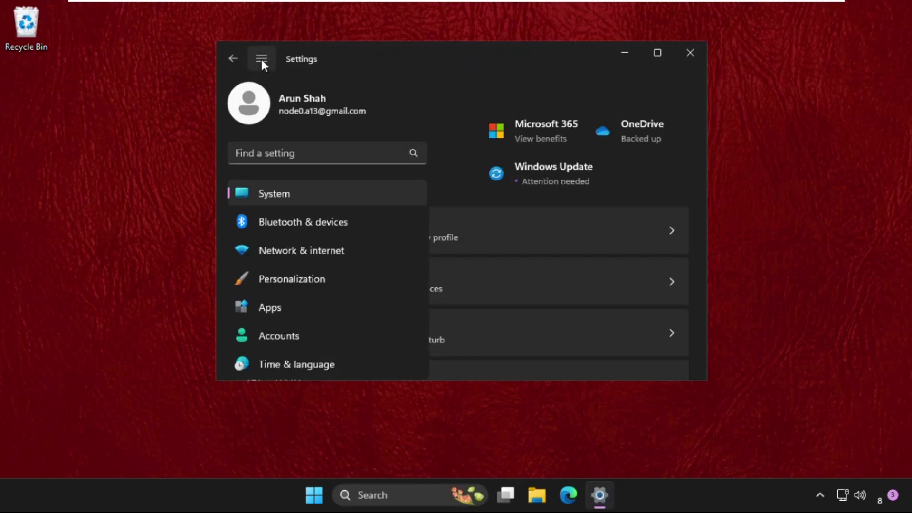
{"action": "left_click", "coordinate": [269, 253]}
Check the automatic detection option on the Proxy page, and return to the Network & internet page.
{"action": "scroll", "coordinate": [418, 269], "scroll_direction": "down", "scroll_amount": 2}
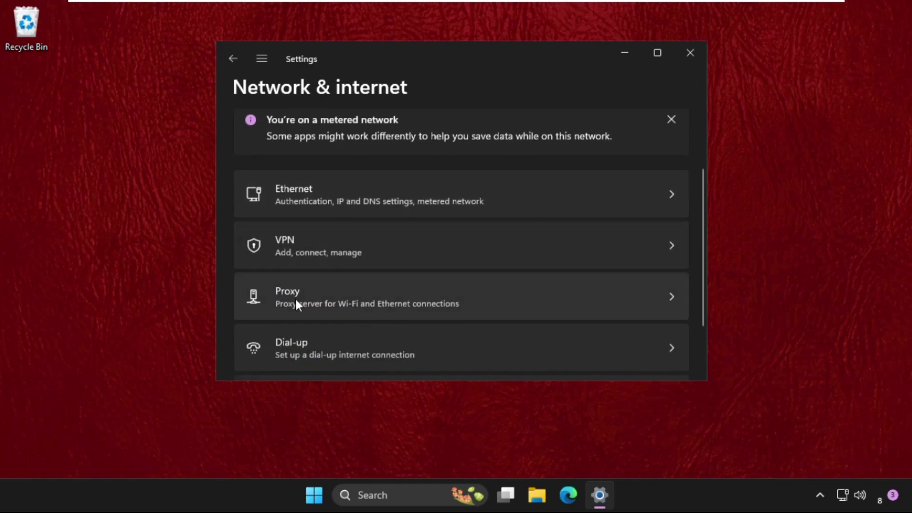
{"action": "left_click", "coordinate": [356, 303]}
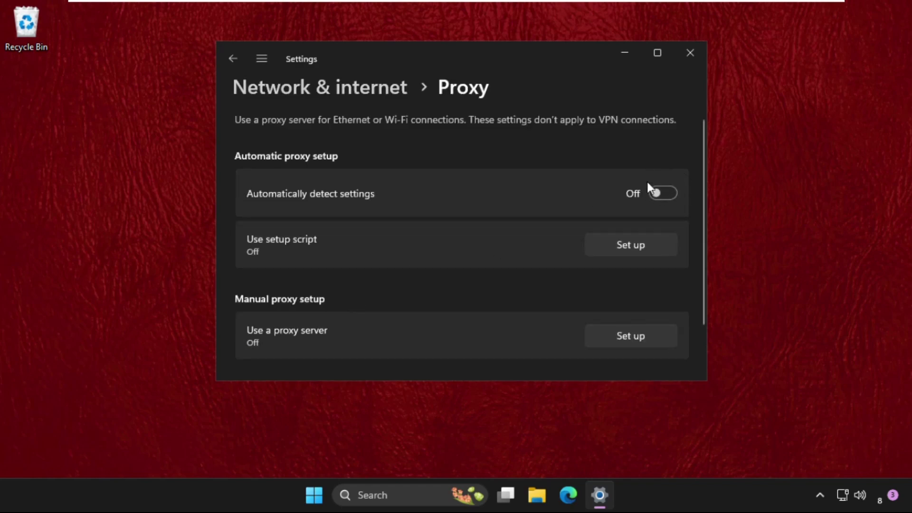
{"action": "left_click", "coordinate": [232, 59]}
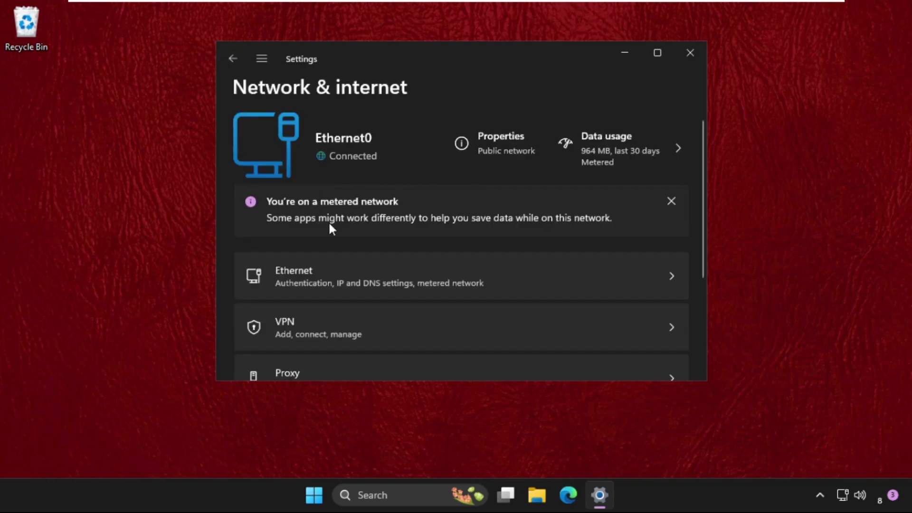
Perform a network reset from the advanced network settings, confirm it, and dismiss the sign-out notice.
{"action": "scroll", "coordinate": [329, 226], "scroll_direction": "down", "scroll_amount": 4}
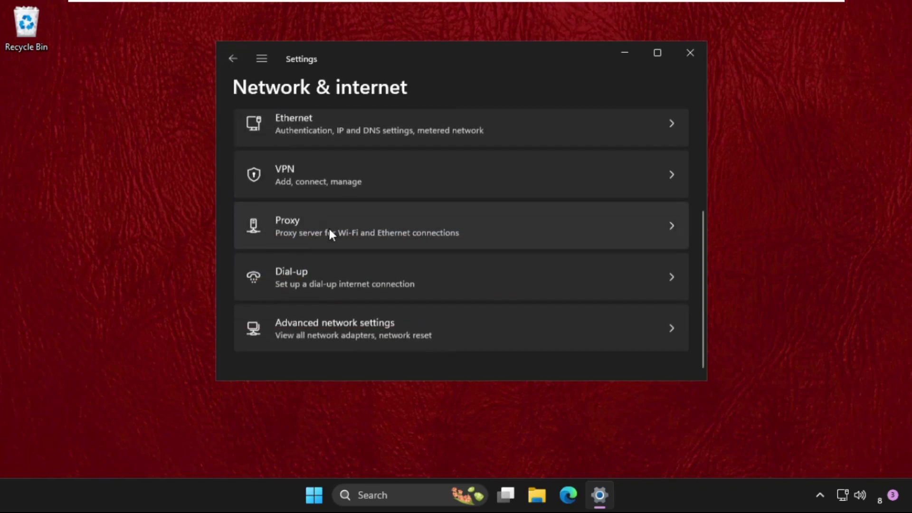
{"action": "left_click", "coordinate": [350, 327]}
{"action": "scroll", "coordinate": [339, 298], "scroll_direction": "down", "scroll_amount": 3}
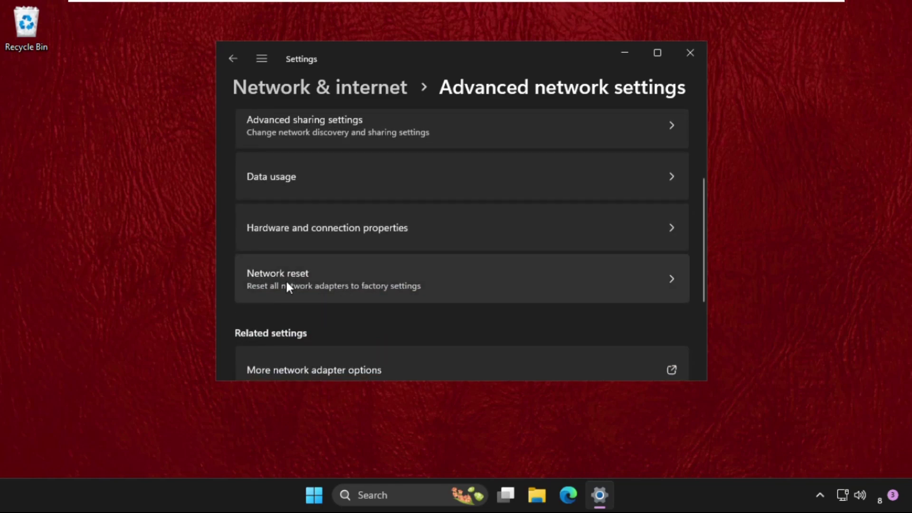
{"action": "left_click", "coordinate": [383, 285]}
{"action": "left_click", "coordinate": [655, 231]}
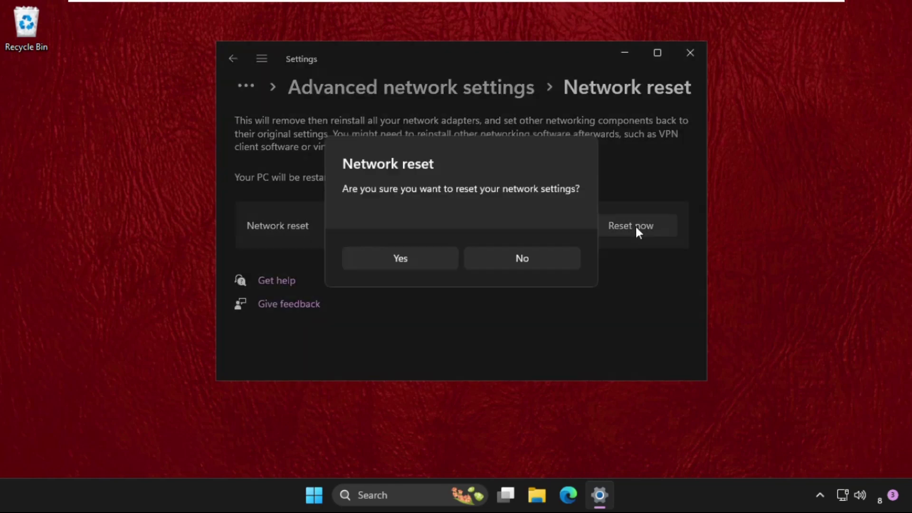
{"action": "left_click", "coordinate": [426, 261]}
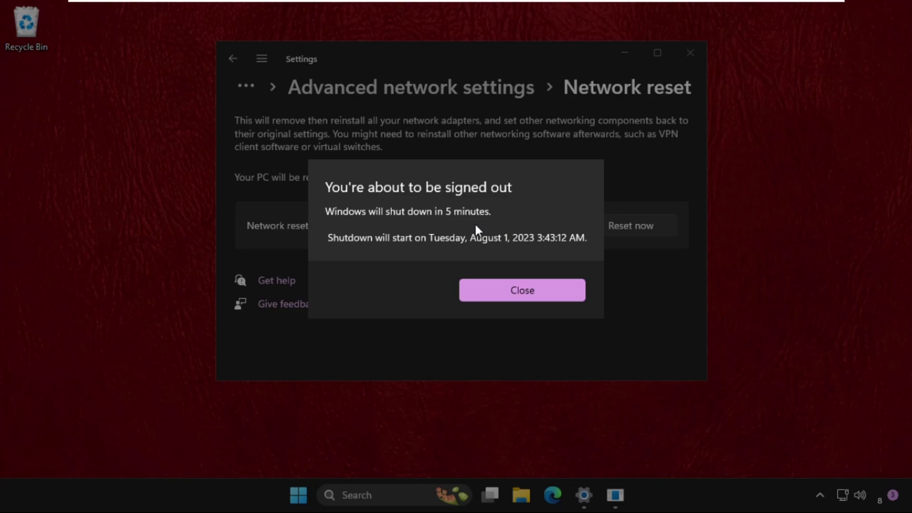
{"action": "left_click", "coordinate": [507, 287]}
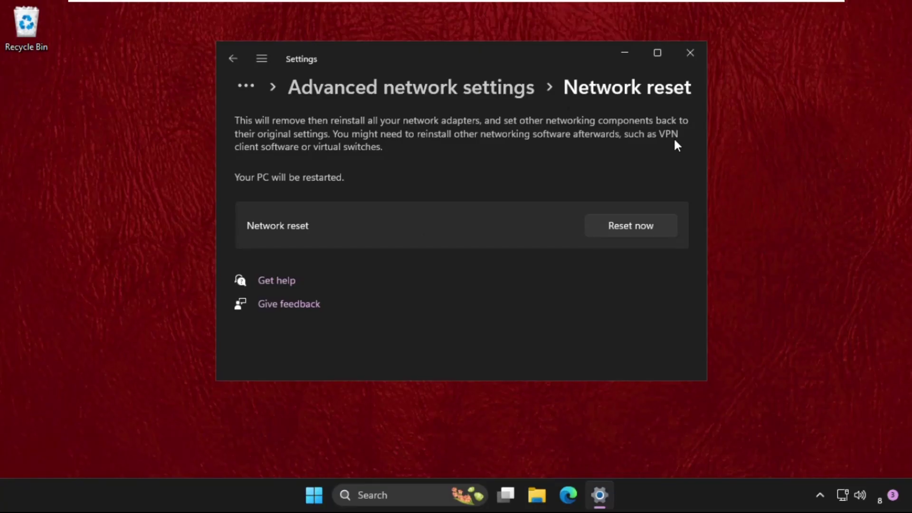
Close Settings and bring up the power options for restarting the computer.
{"action": "left_click", "coordinate": [688, 54]}
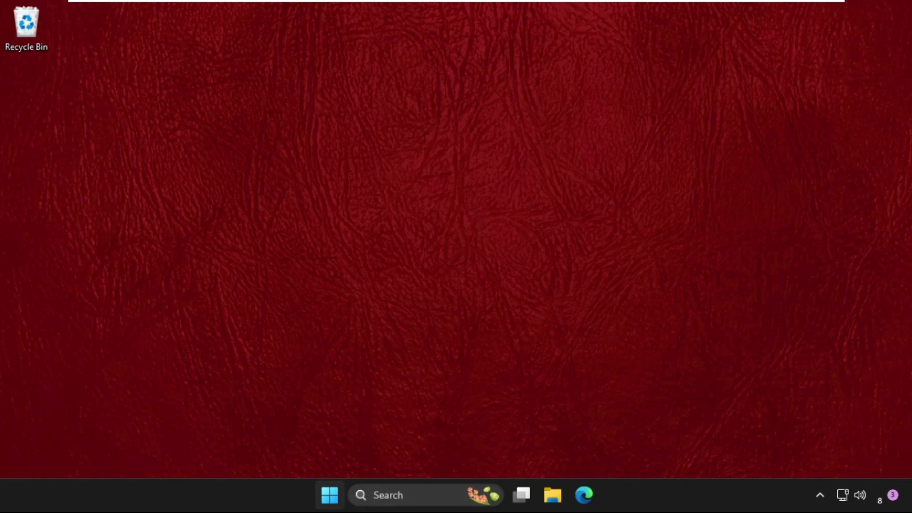
{"action": "left_click", "coordinate": [329, 495]}
{"action": "left_click", "coordinate": [647, 445]}
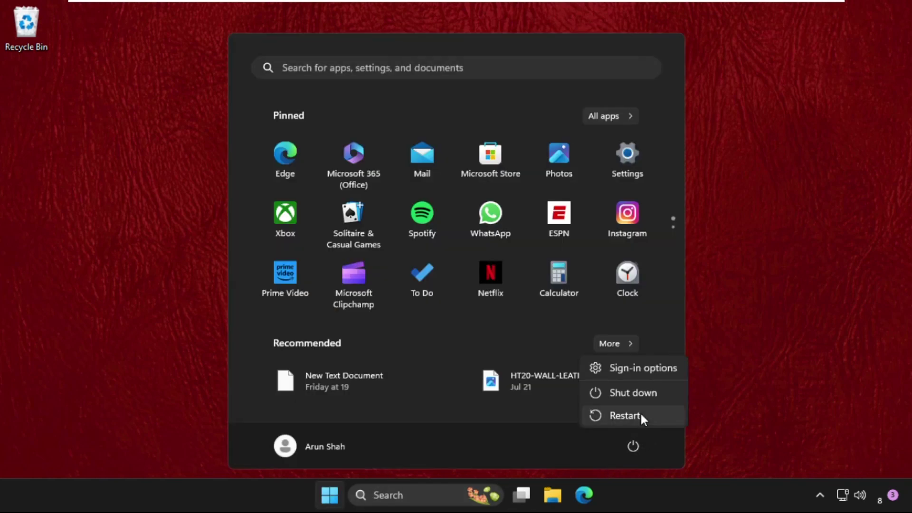